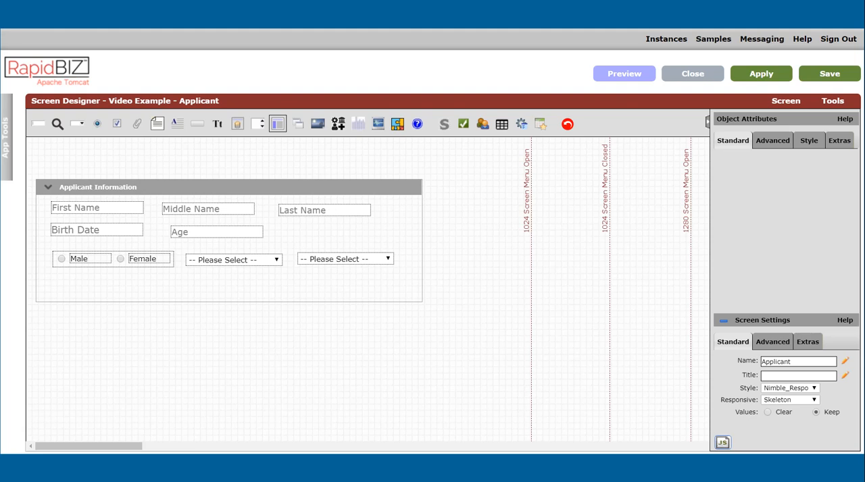
Step: Add a small layout area just below the Applicant Information section and name it tabcontainer
left_click_drag(277, 124, 211, 309)
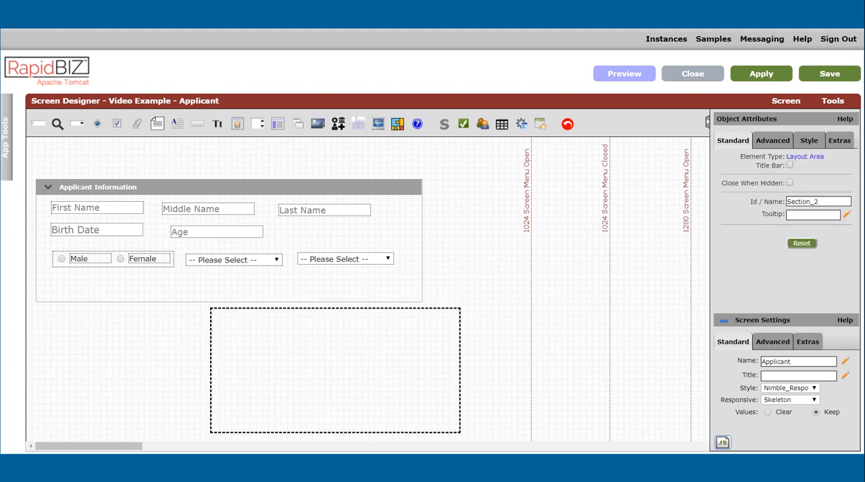
left_click_drag(460, 433, 318, 349)
left_click_drag(300, 336, 129, 335)
double_click(822, 202)
key("BackSpace")
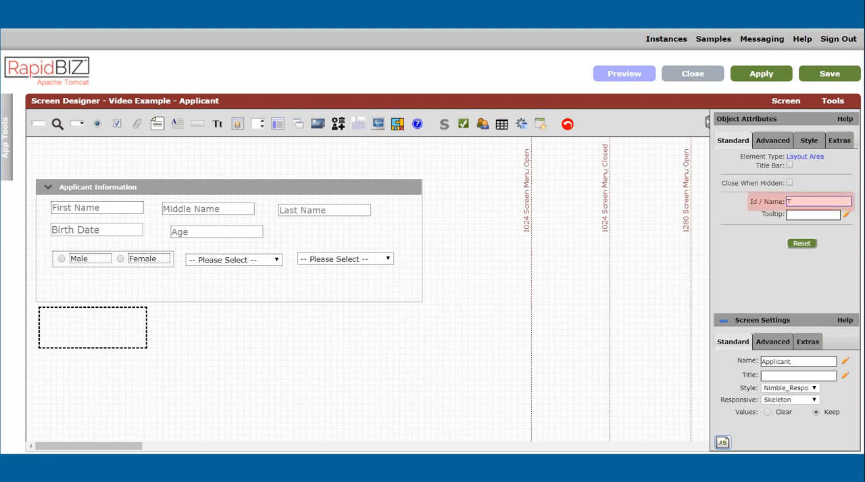
type("tabcontainer")
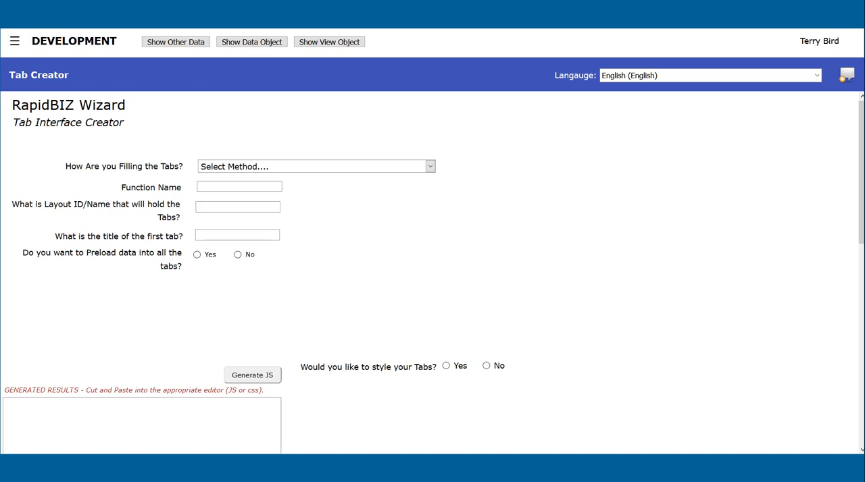
Step: In the Tab Creator wizard, choose tab content in layout areas on the same screen, with function name buildTabs and holding layout tabcontainer
left_click(430, 167)
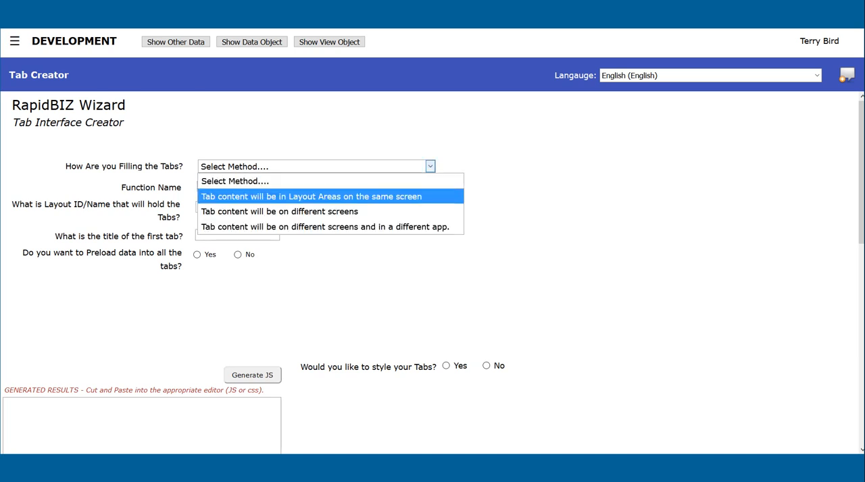
left_click(375, 197)
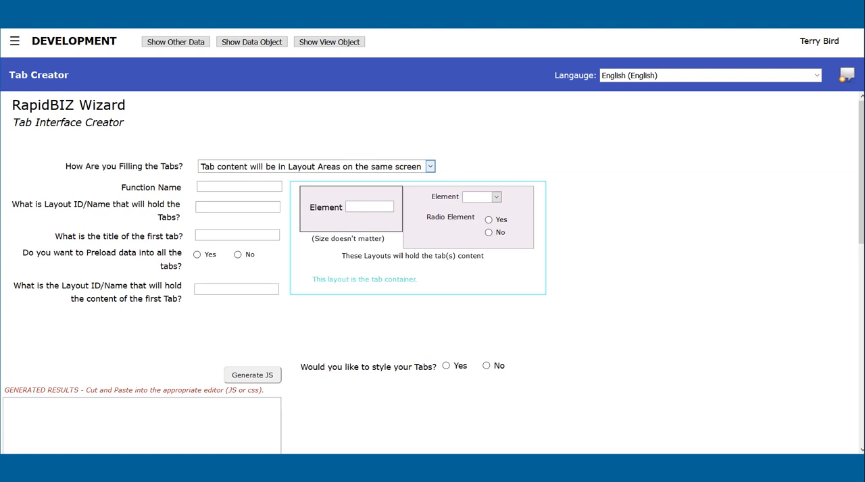
left_click(201, 187)
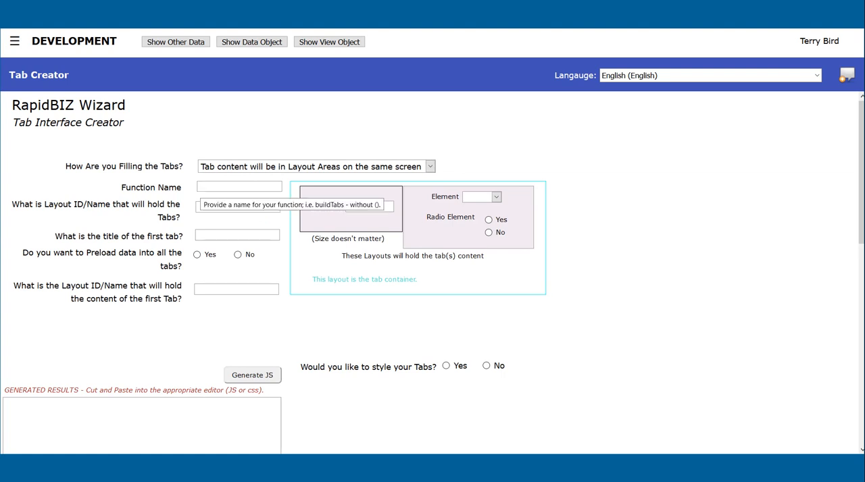
type("buildt")
key("BackSpace")
type("Tabs")
key("Tab")
type("tabcontainer")
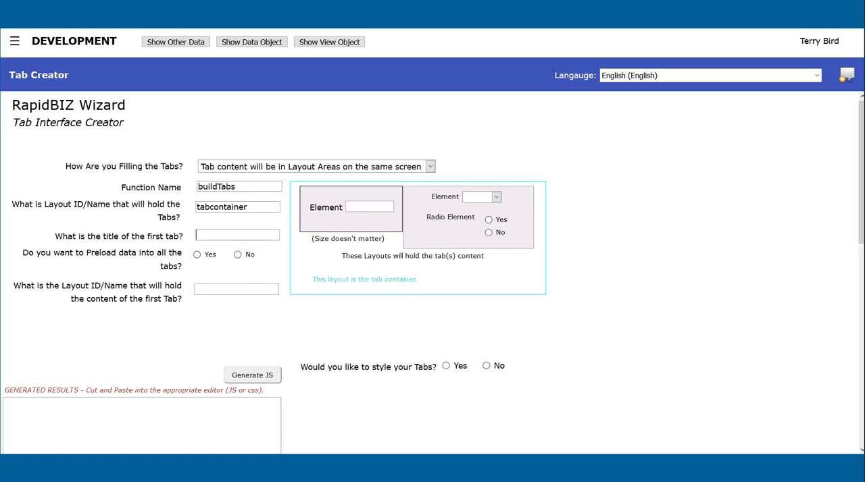
type("Applicant Info")
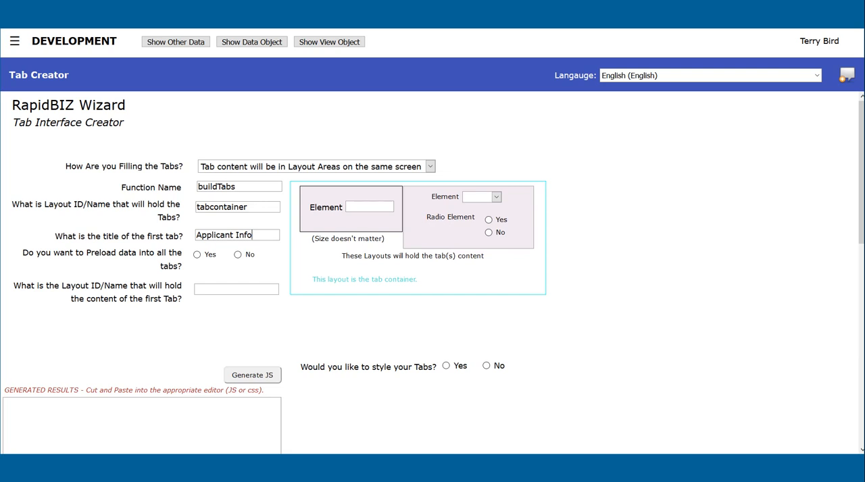
Step: Title the first tab Applicant Info, enable preloading data into all tabs, and set its content layout to Section_1
key("Tab")
key("space")
type("Section_1")
Step: Generate the JavaScript for the tab interface and copy all of the generated code
scroll(432, 270, "down", 2)
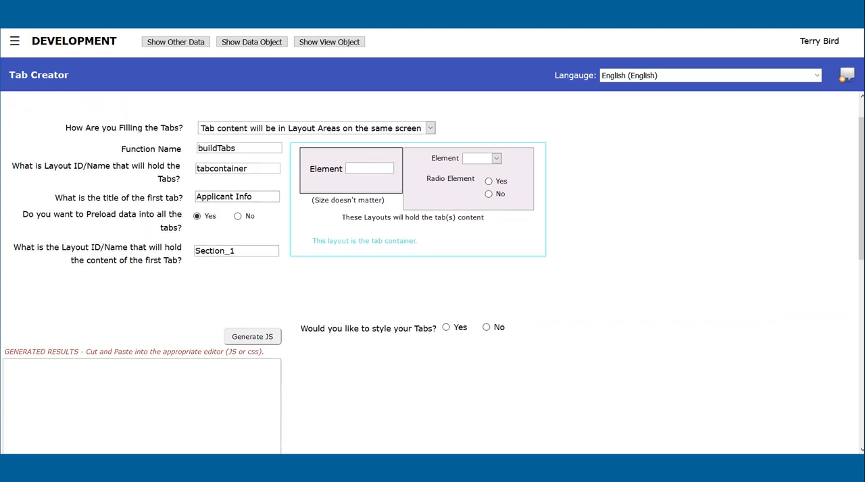
left_click(253, 256)
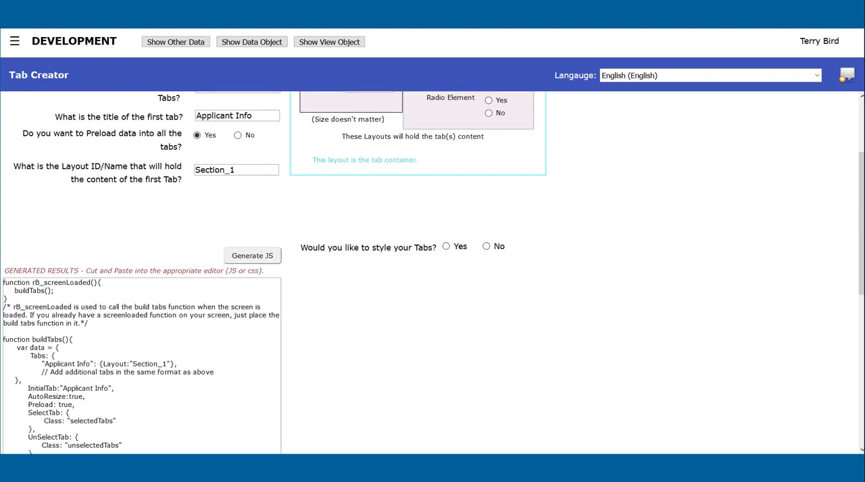
scroll(252, 260, "down", 1)
scroll(433, 271, "down", 1)
left_click_drag(3, 163, 68, 398)
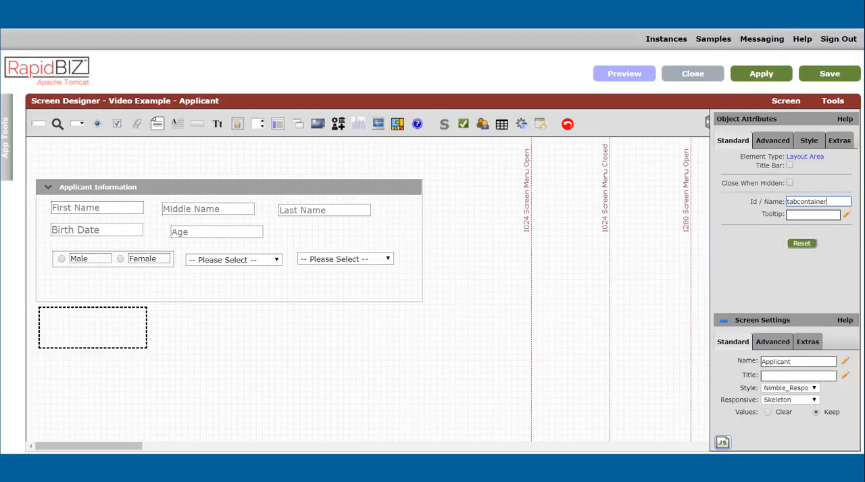
Step: Switch to the Screen Designer and paste the generated code at the end of the Applicant screen's JavaScript
mouse_move(832, 101)
left_click(776, 145)
left_click(72, 292)
key("Return")
key("Return")
key("ctrl+v")
Step: Copy the buildTabs(); call and remove the pasted duplicate rB_screenLoaded function together with its comment
scroll(282, 237, "up", 3)
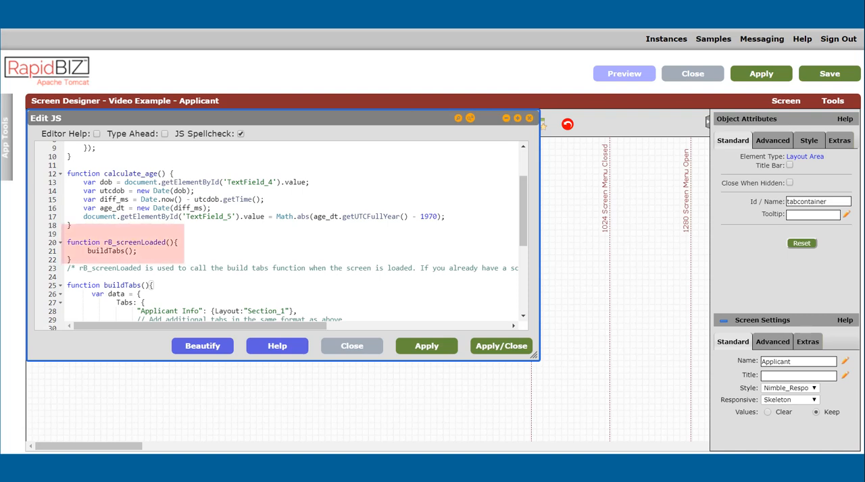
left_click_drag(137, 251, 88, 251)
key("ctrl+c")
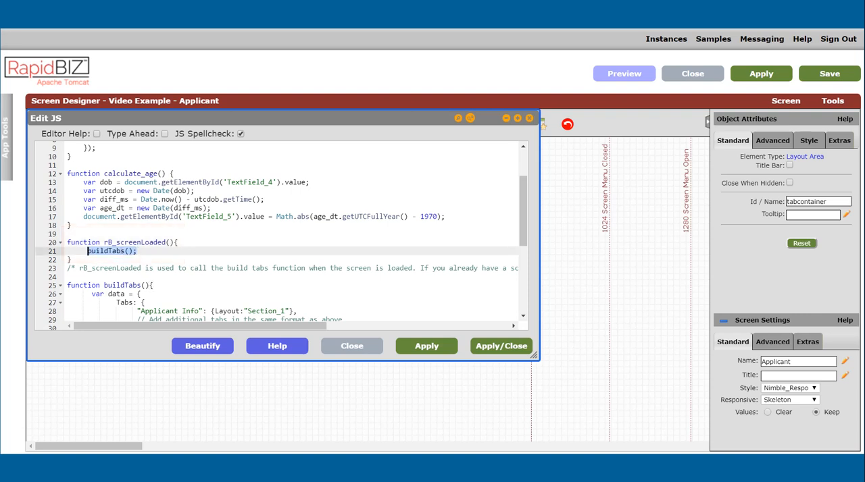
left_click(80, 268)
left_click_drag(79, 268, 76, 242)
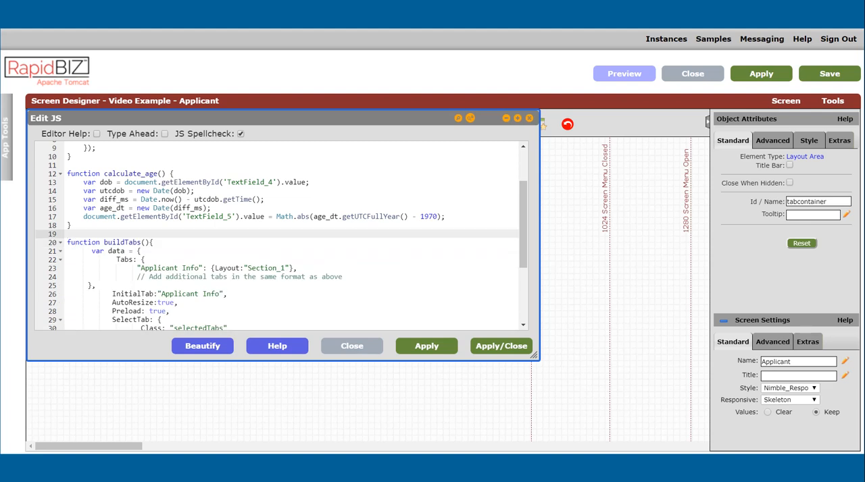
Step: Add the buildTabs(); call to the original rB_screenLoaded function, after the datepicker block
scroll(281, 236, "up", 2)
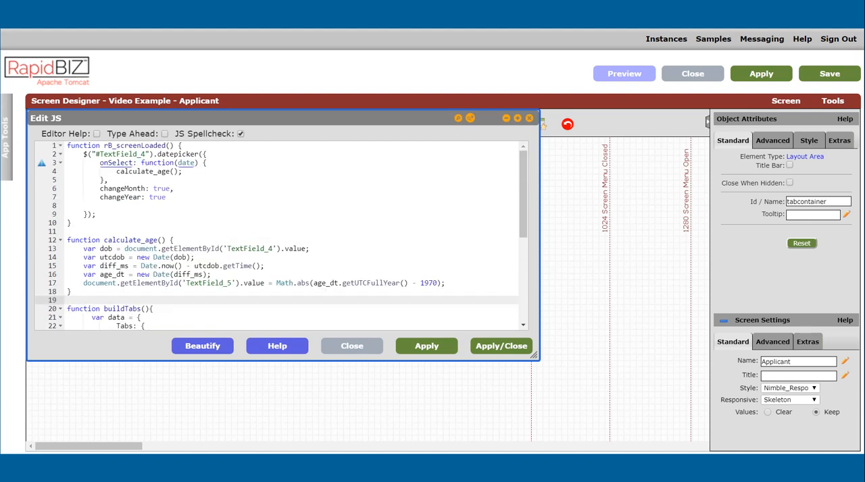
left_click(96, 214)
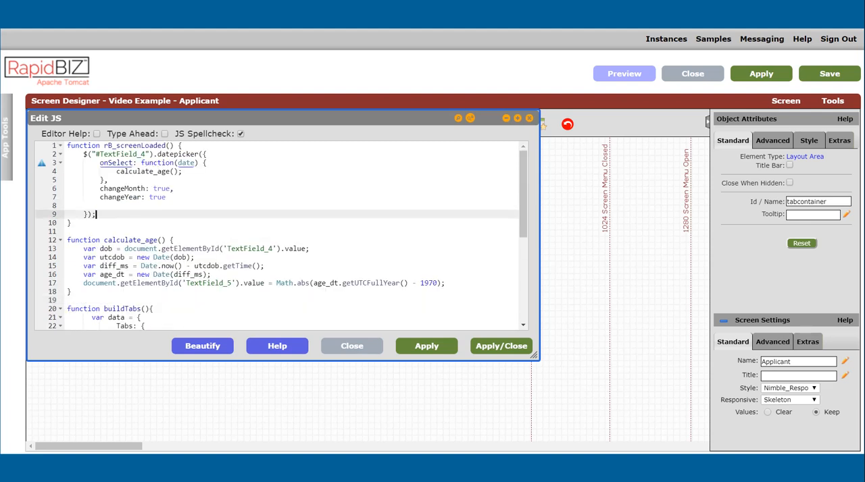
key("Return")
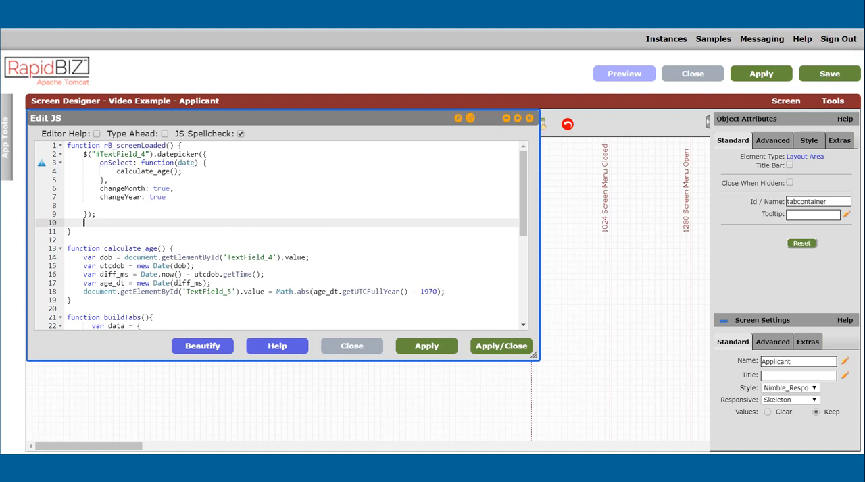
key("ctrl+v")
scroll(281, 236, "down", 1)
scroll(281, 236, "down", 5)
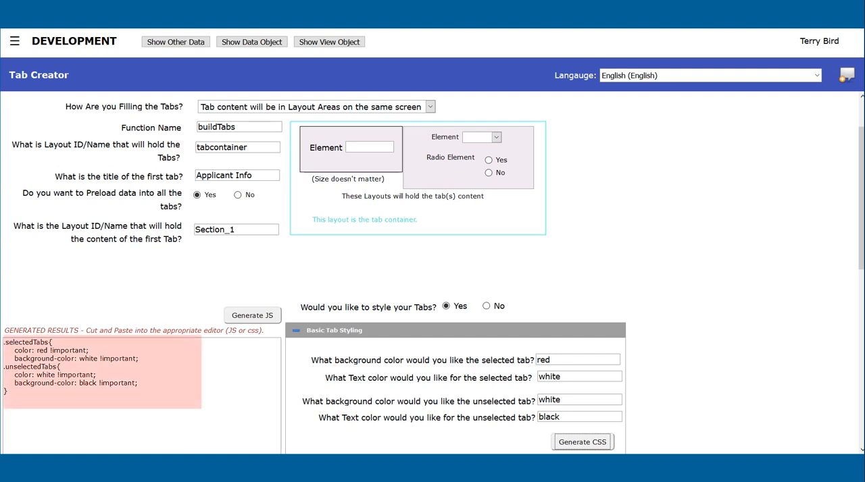
Step: Copy the generated tab CSS from the Tab Creator wizard and open the Screen Designer's Styles Editor
left_click(141, 395)
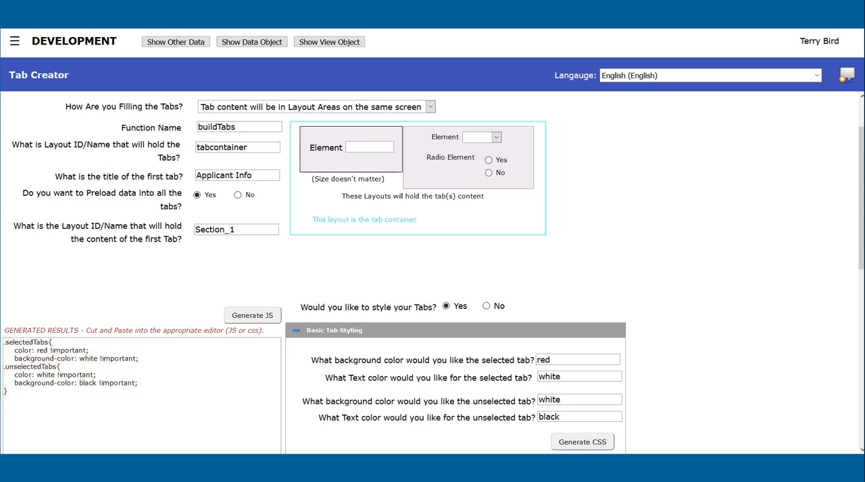
key("ctrl+a")
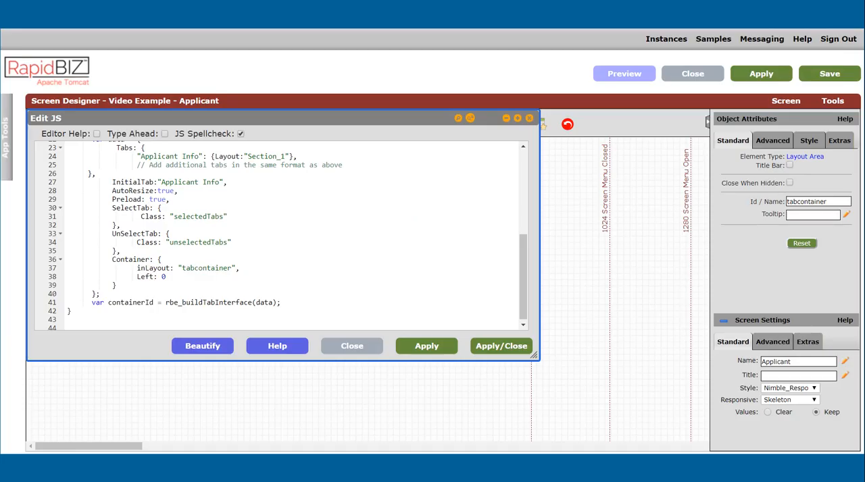
left_click(833, 100)
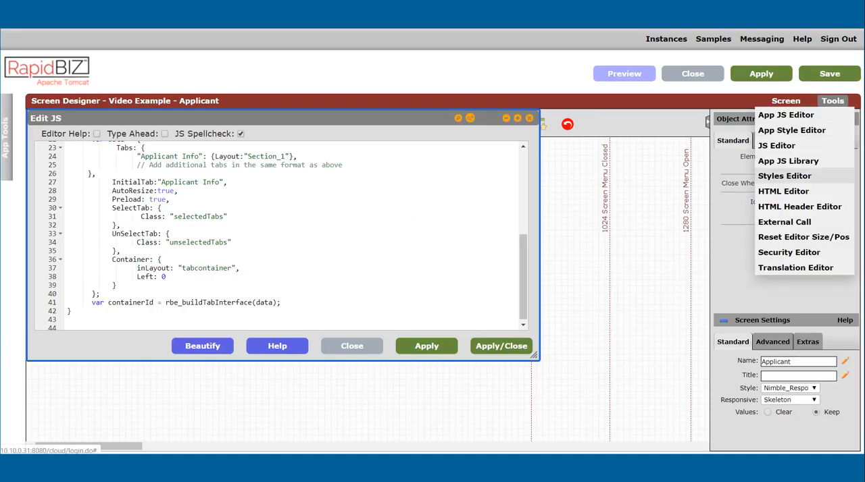
left_click(784, 176)
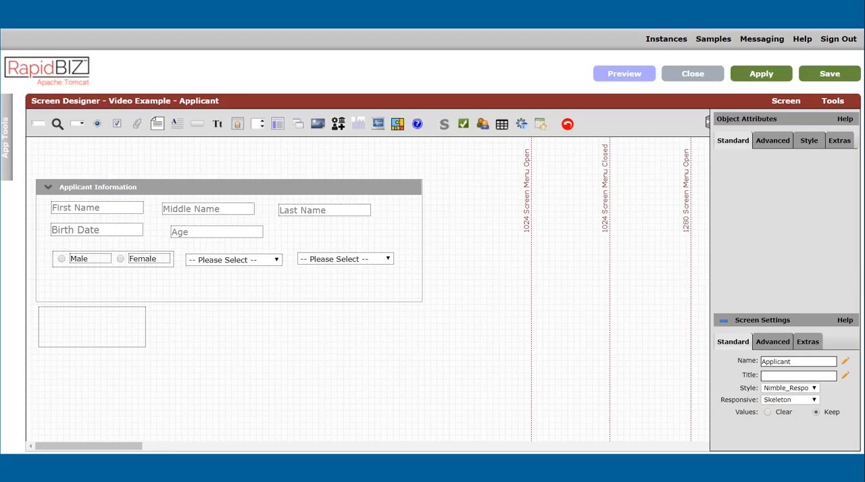
Step: Add a second layout area below tabcontainer and place two text fields inside it, one under the other
left_click_drag(277, 123, 38, 352)
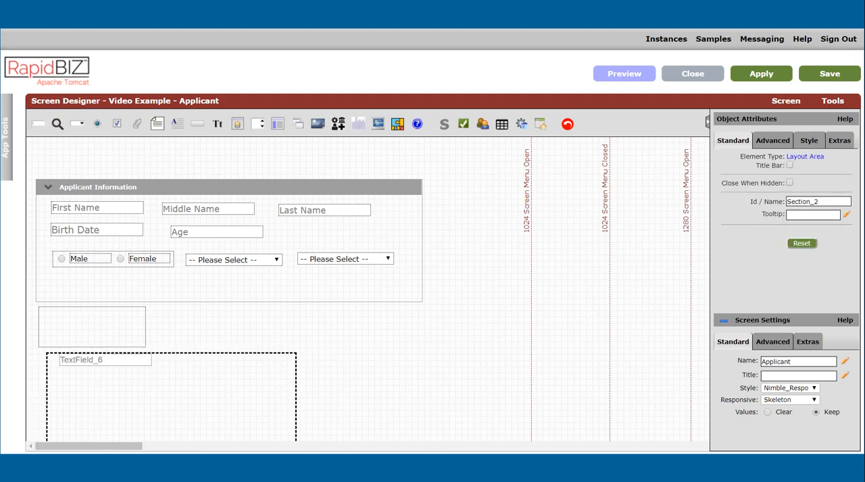
left_click(111, 375)
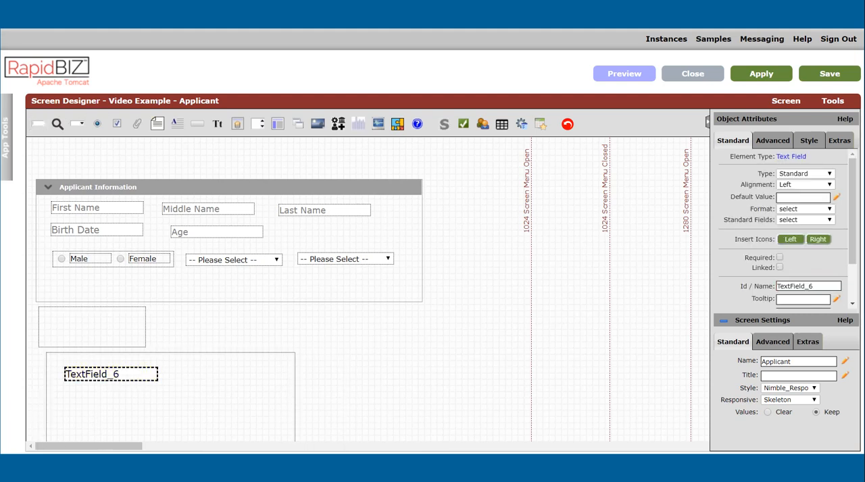
left_click_drag(38, 124, 77, 400)
Step: Label the new layout area's upper text field Address 1 and its lower one Address 2
left_click(839, 140)
left_click(804, 170)
type("A")
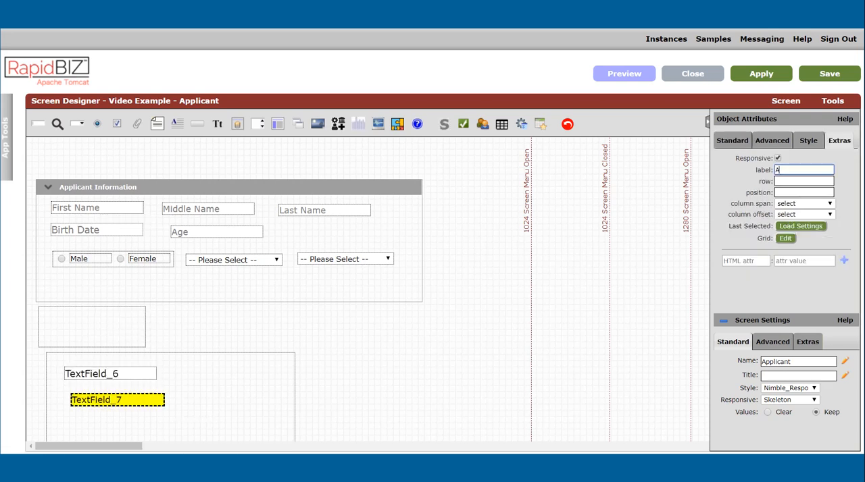
type("ddress 2")
left_click(112, 374)
type("Address 1")
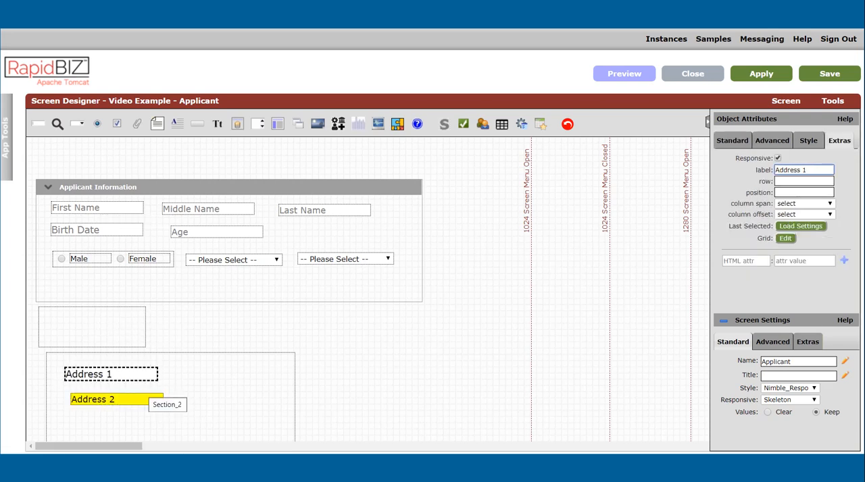
Step: Arrange the Address 1 and Address 2 fields side by side in the responsive grid
left_click(116, 400)
left_click(839, 141)
left_click(786, 238)
left_click(87, 152)
left_click(78, 175)
left_click_drag(109, 162, 634, 205)
left_click(336, 153)
left_click(335, 153)
left_click(823, 435)
Step: In the screen's JavaScript, replace the additional-tabs comment in buildTabs with a copy of the Applicant Info tab entry
mouse_move(833, 101)
left_click(776, 146)
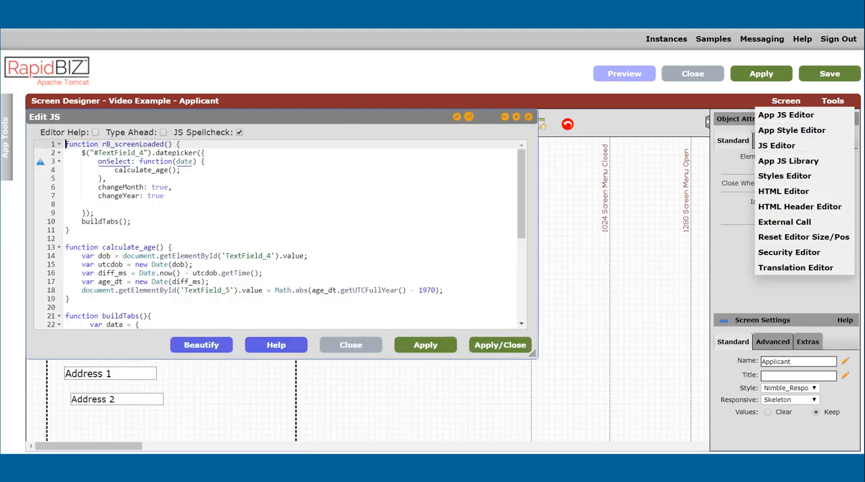
scroll(277, 235, "down", 5)
scroll(277, 235, "up", 1)
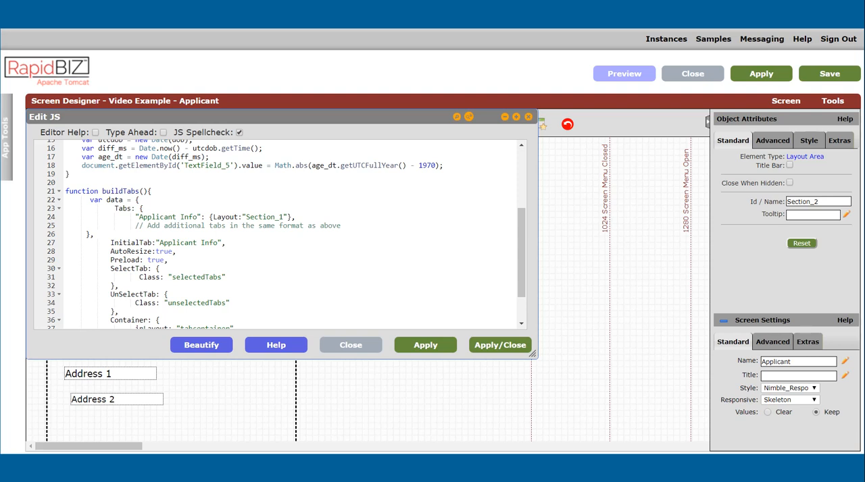
left_click_drag(296, 217, 136, 216)
key("ctrl+c")
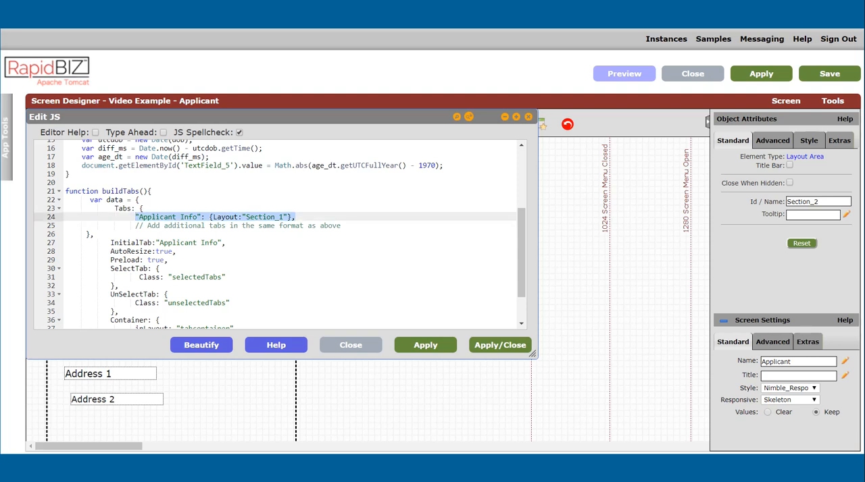
left_click(342, 226)
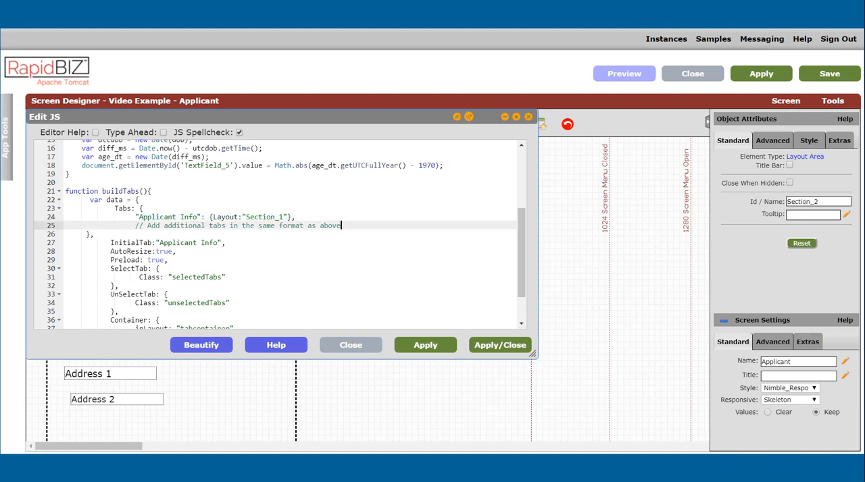
left_click_drag(342, 225, 135, 225)
key("ctrl+v")
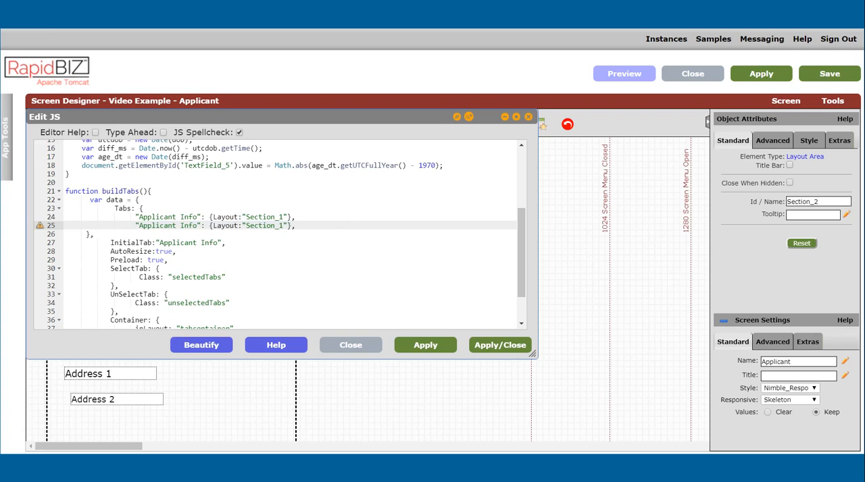
Step: Rename the copied tab entry to Applicant Address, set its layout to Section_2, and save the changes
double_click(194, 226)
type("Address")
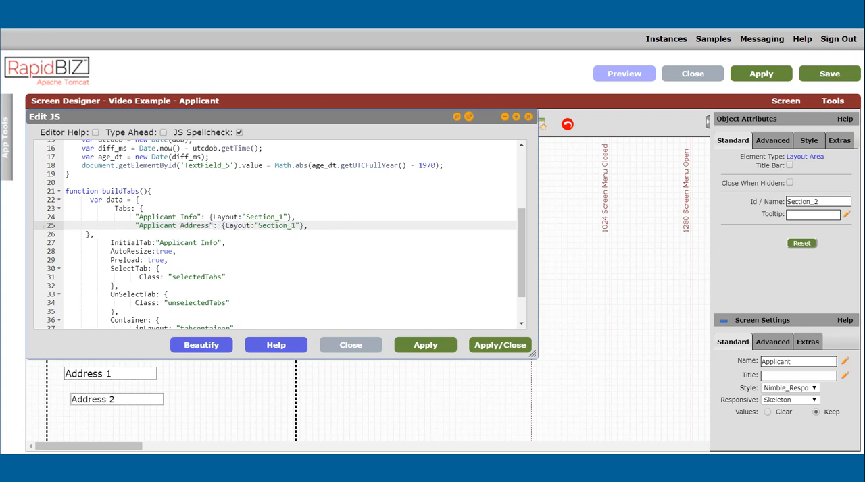
left_click(296, 225)
key("BackSpace")
type("2")
key("ctrl+s")
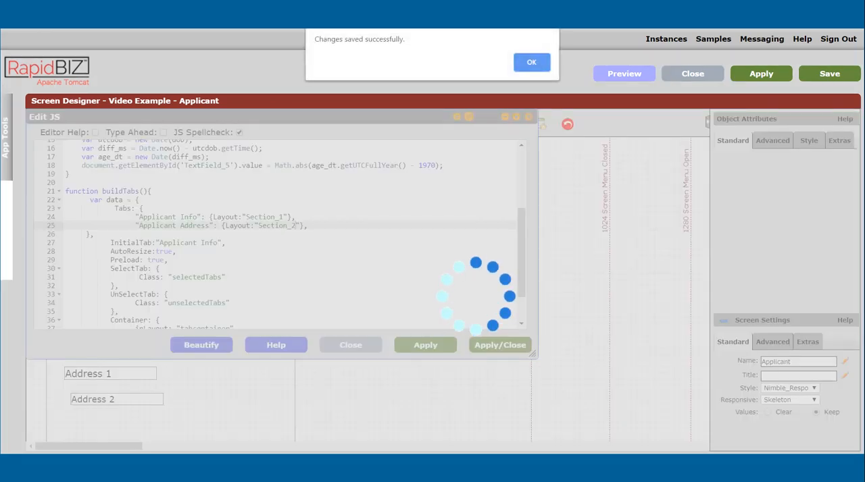
key("Return")
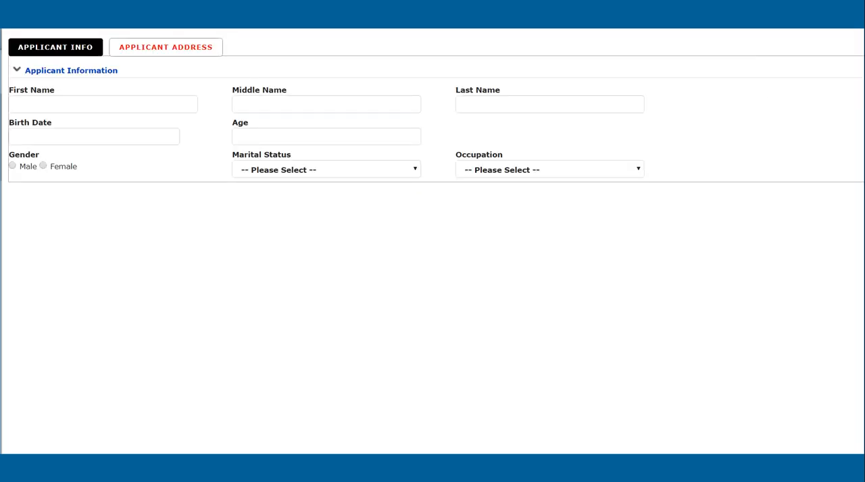
Step: In the preview, view the Applicant Address tab and return to the Applicant Info tab
left_click(165, 47)
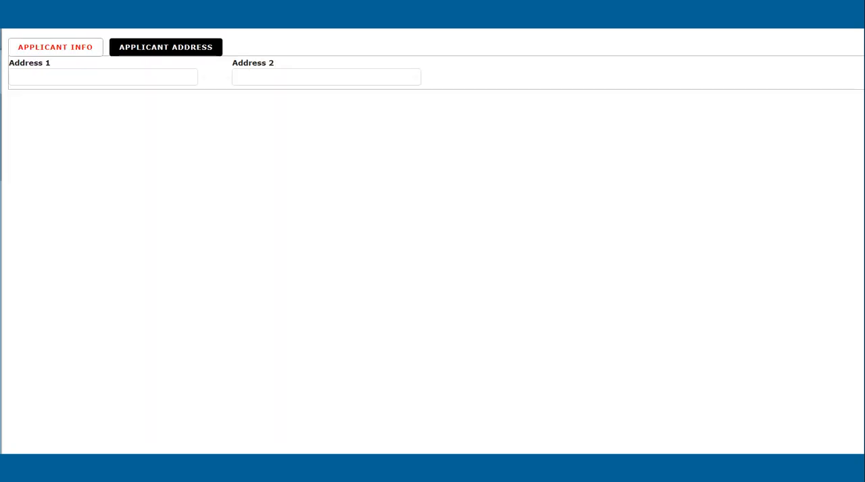
left_click(55, 48)
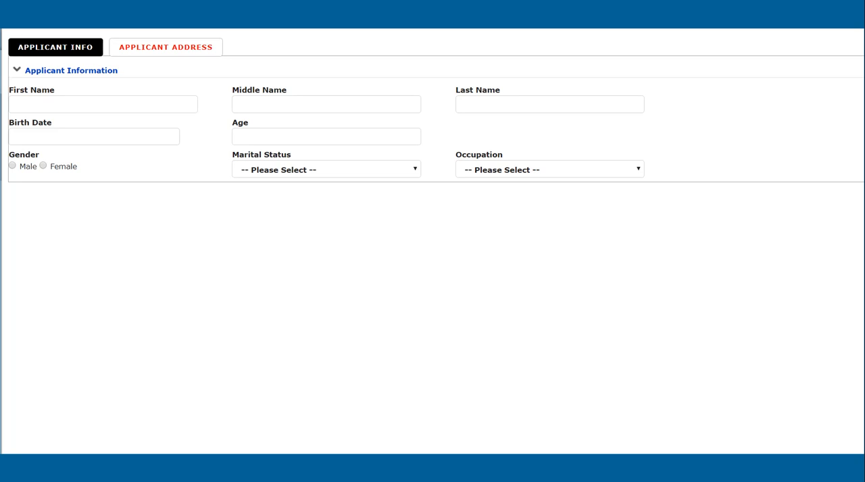